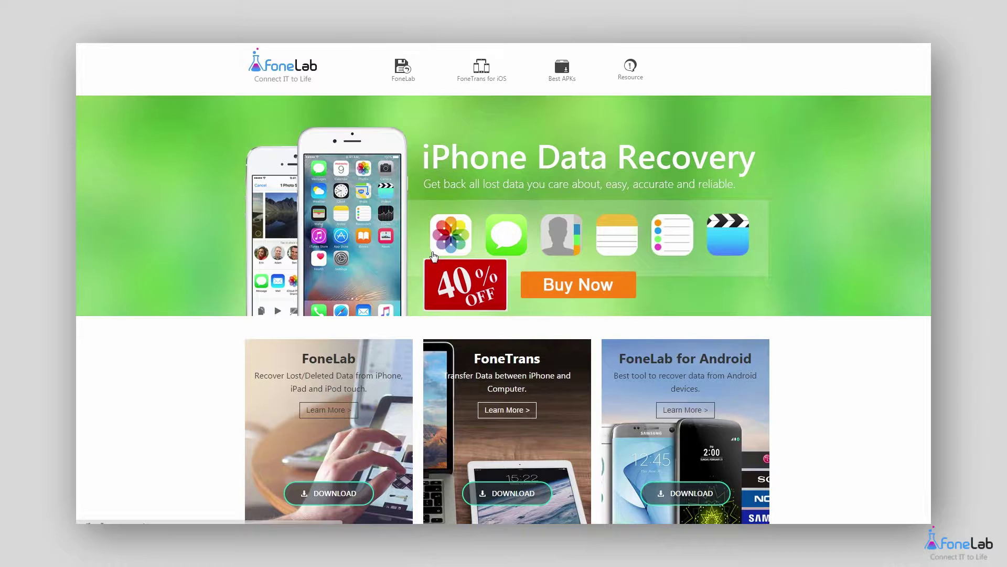
- Choose iPhone Data Recovery on the FoneLab site to get FoneLab for iOS running
{"action": "mouse_move", "coordinate": [403, 71]}
{"action": "left_click", "coordinate": [399, 114]}
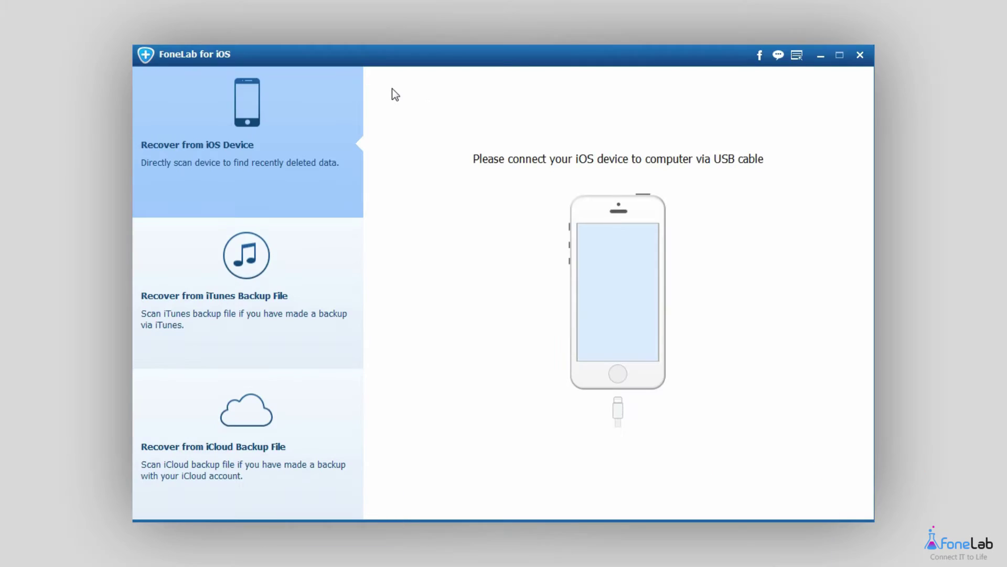
- Use Recover from iOS Device mode and scan the connected iPhone 6 Plus
{"action": "left_click", "coordinate": [317, 139]}
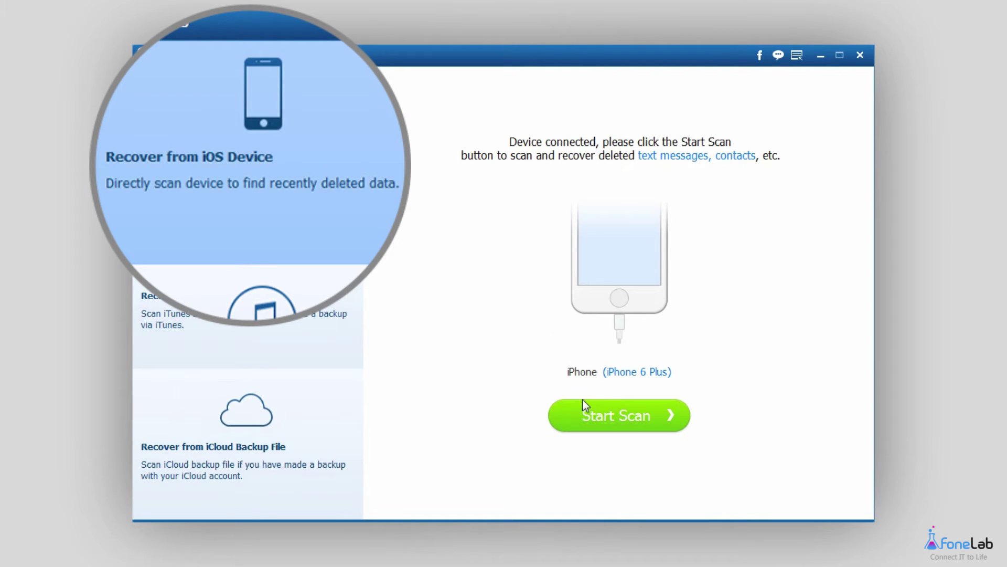
{"action": "left_click", "coordinate": [621, 418]}
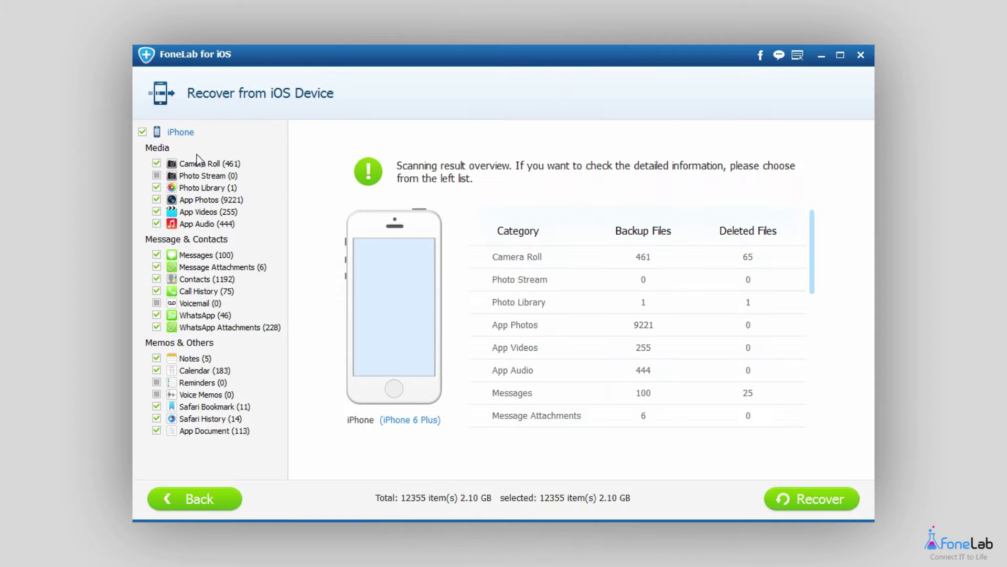
- Deselect all categories, check only the Photo Library cat JPG, and recover it to the Desktop
{"action": "left_click", "coordinate": [142, 133]}
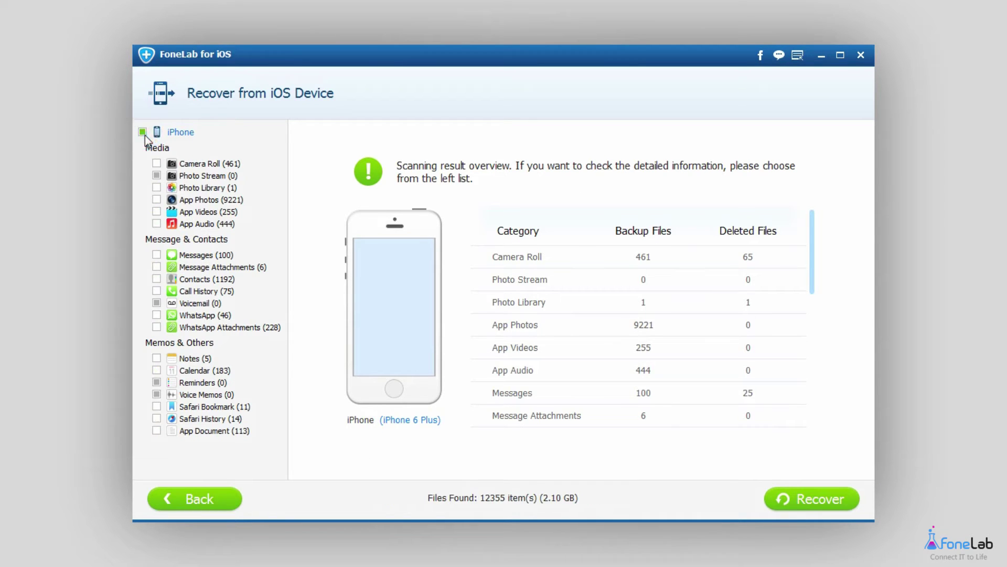
{"action": "left_click", "coordinate": [193, 189]}
{"action": "left_click", "coordinate": [197, 200]}
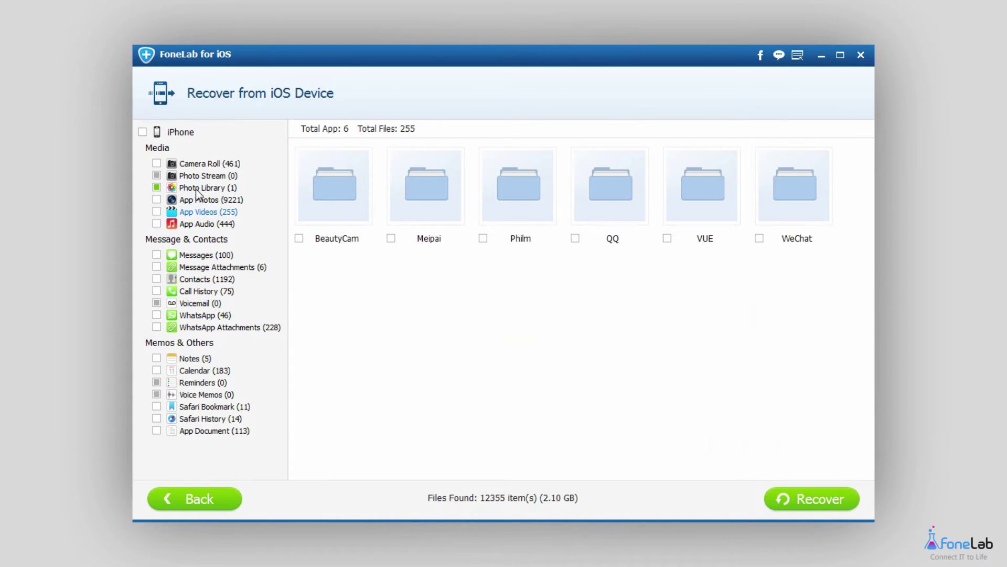
{"action": "left_click", "coordinate": [199, 190]}
{"action": "left_click", "coordinate": [300, 246]}
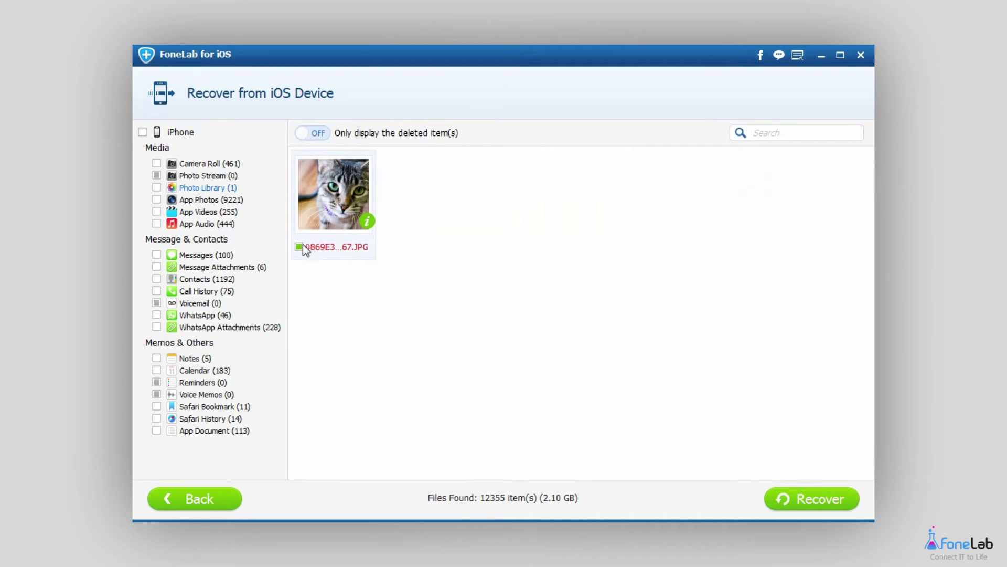
{"action": "left_click", "coordinate": [300, 247]}
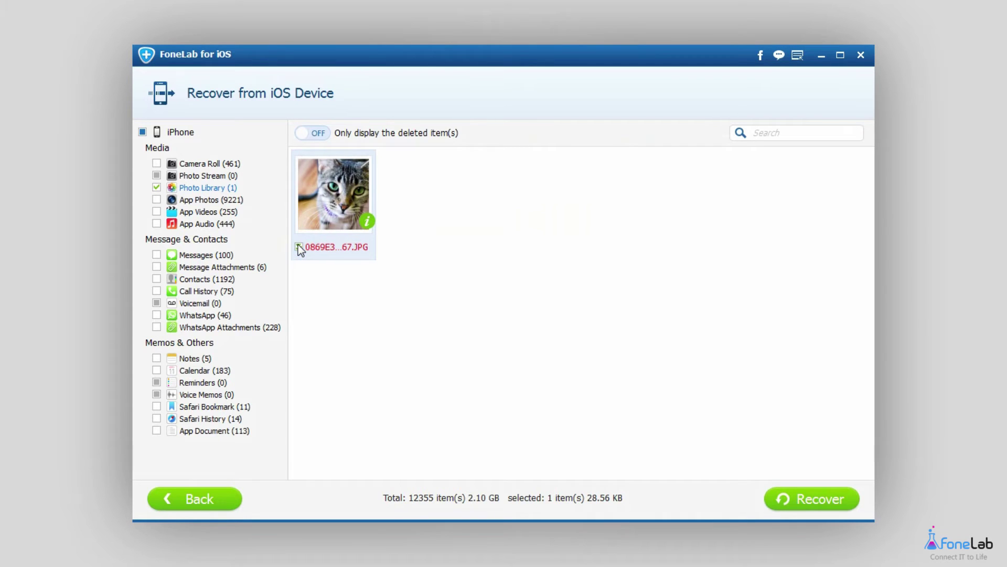
{"action": "left_click", "coordinate": [829, 496]}
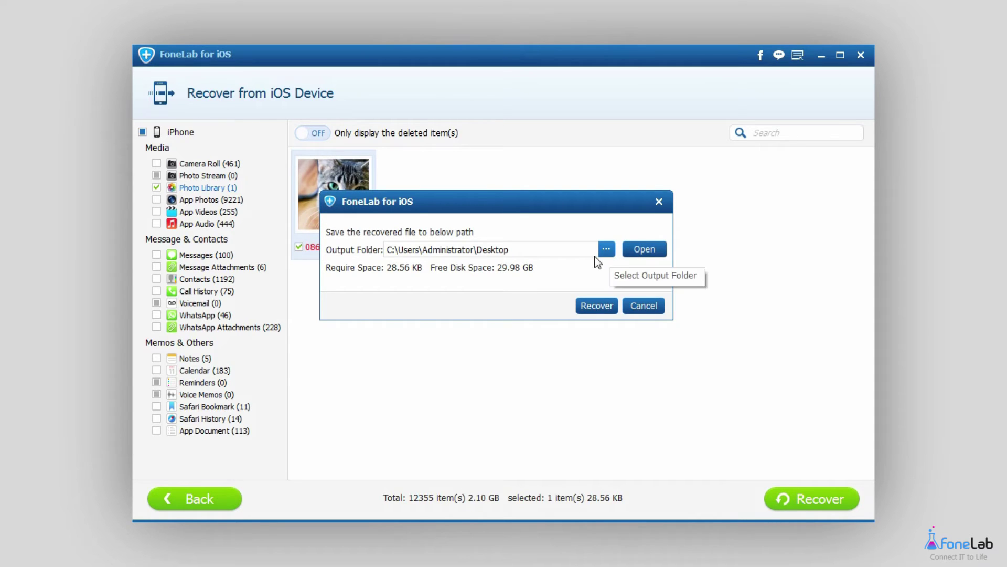
{"action": "left_click", "coordinate": [607, 309]}
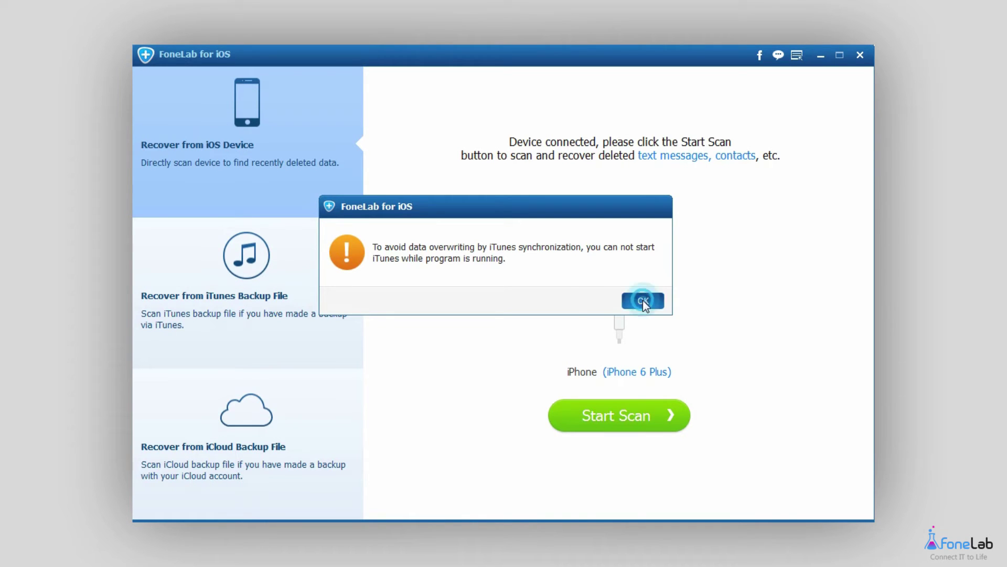
- Dismiss the iTunes synchronization warning with OK
{"action": "left_click", "coordinate": [643, 300]}
{"action": "mouse_move", "coordinate": [247, 280]}
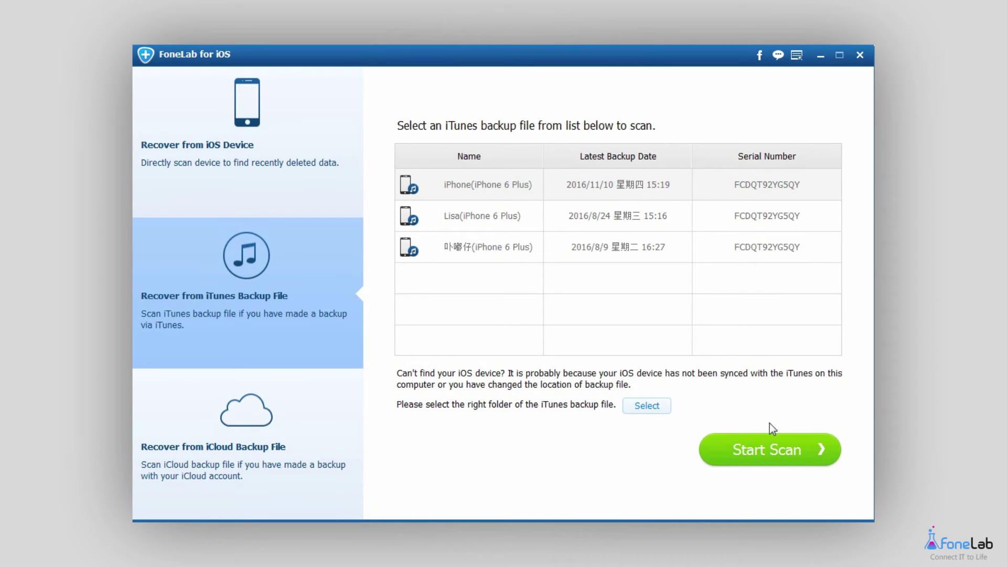
- Scan the latest iPhone iTunes backup and recover only its Photo Library cat JPG
{"action": "left_click", "coordinate": [762, 440]}
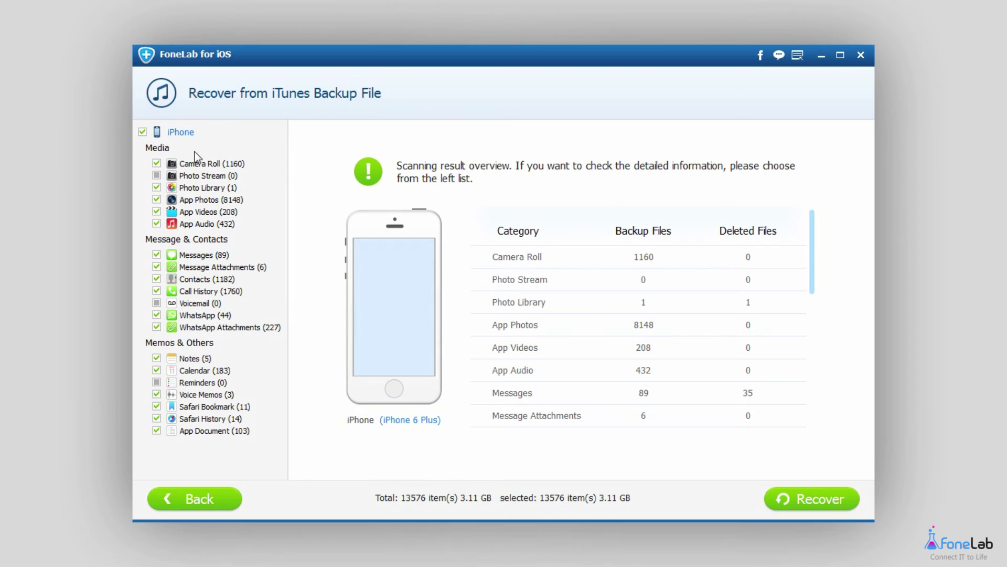
{"action": "left_click", "coordinate": [143, 133]}
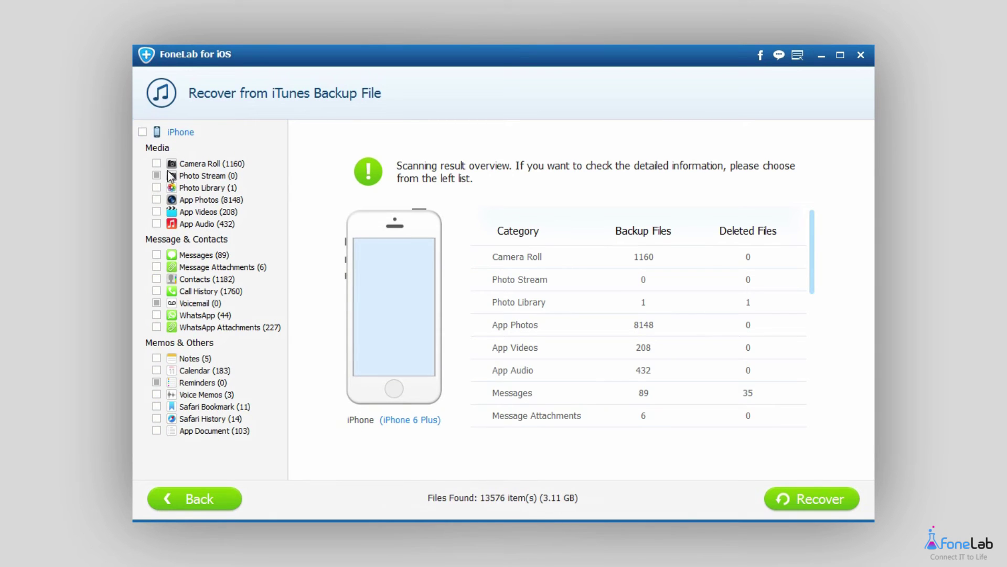
{"action": "left_click", "coordinate": [193, 200]}
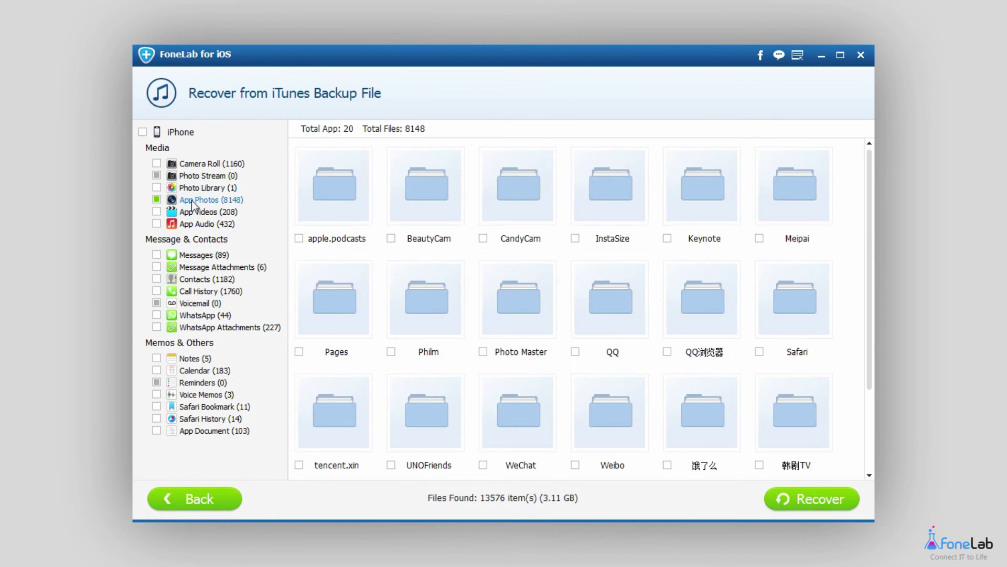
{"action": "left_click", "coordinate": [195, 190]}
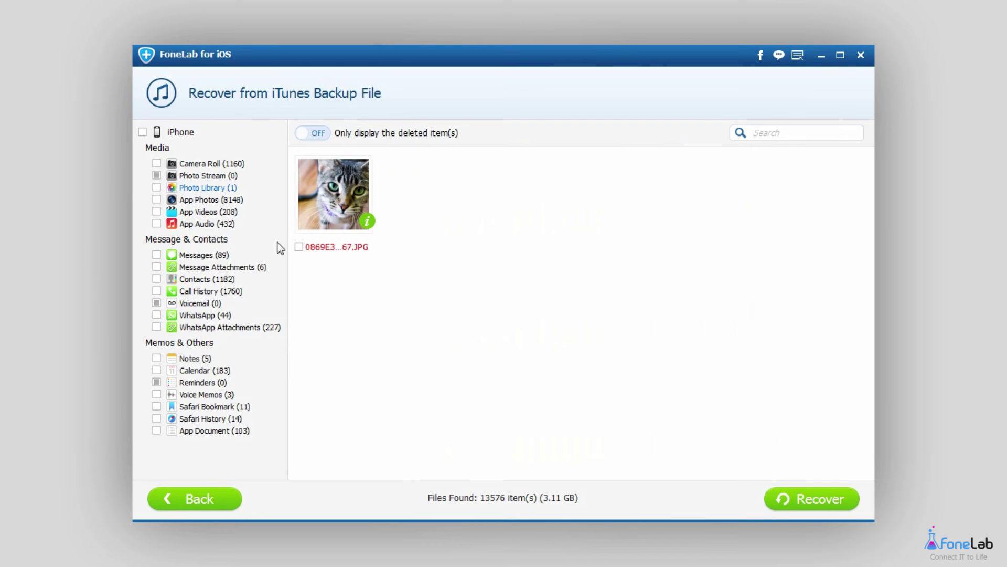
{"action": "left_click", "coordinate": [298, 248]}
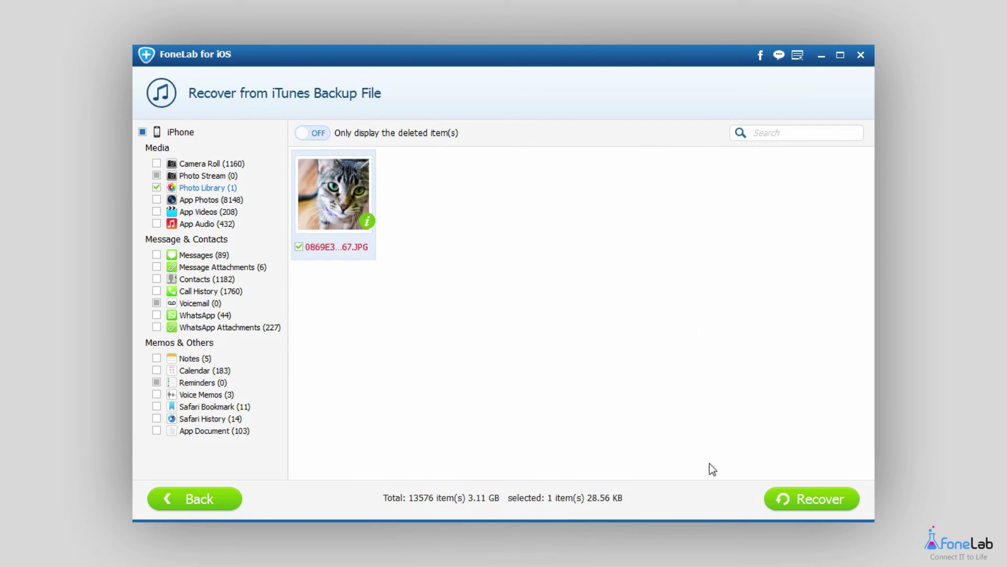
{"action": "left_click", "coordinate": [779, 497]}
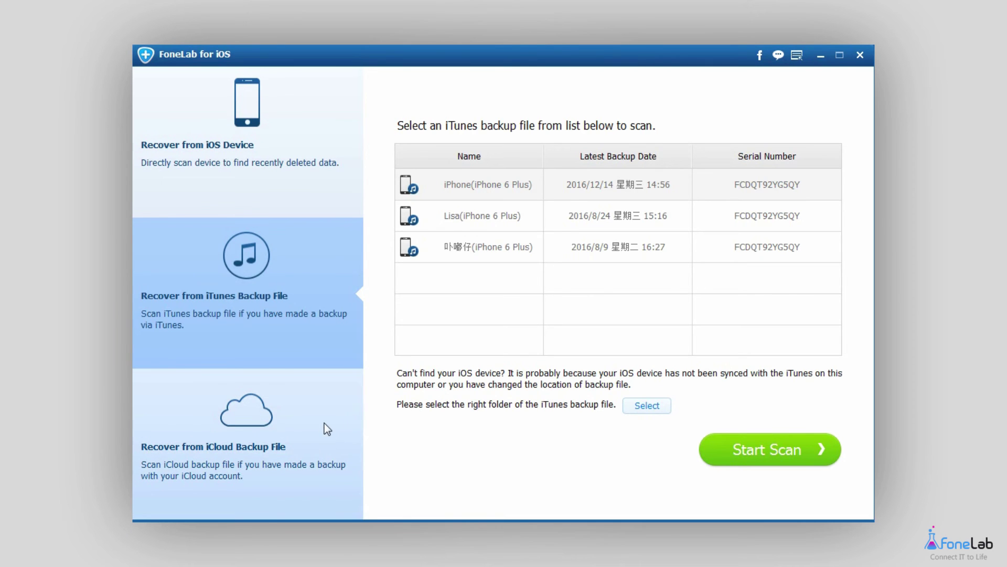
- Switch to iCloud backup recovery and sign in with the Apple ID and password
{"action": "left_click", "coordinate": [324, 423]}
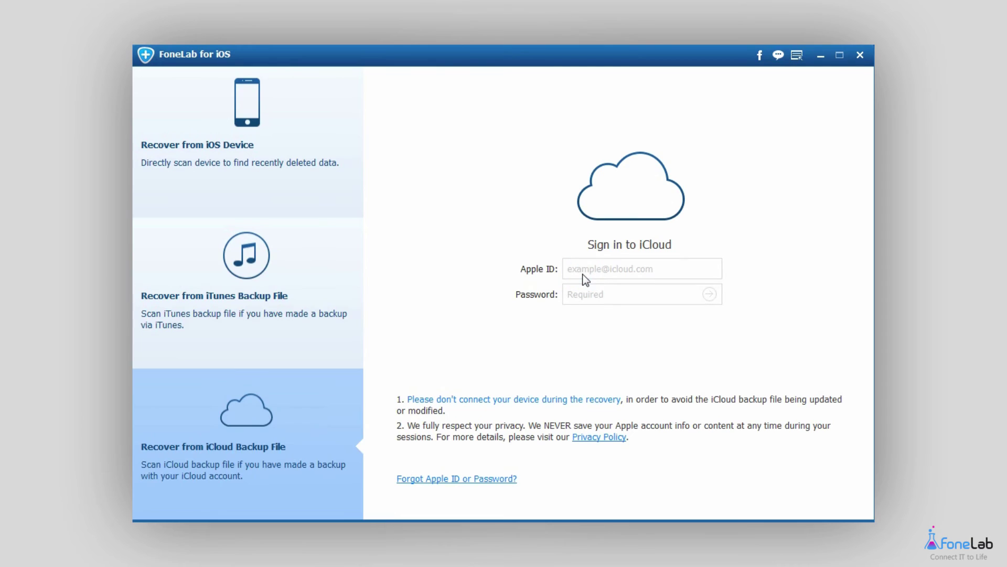
{"action": "left_click", "coordinate": [583, 279]}
{"action": "key", "text": "Tab"}
{"action": "type", "text": "••"}
{"action": "left_click", "coordinate": [709, 294]}
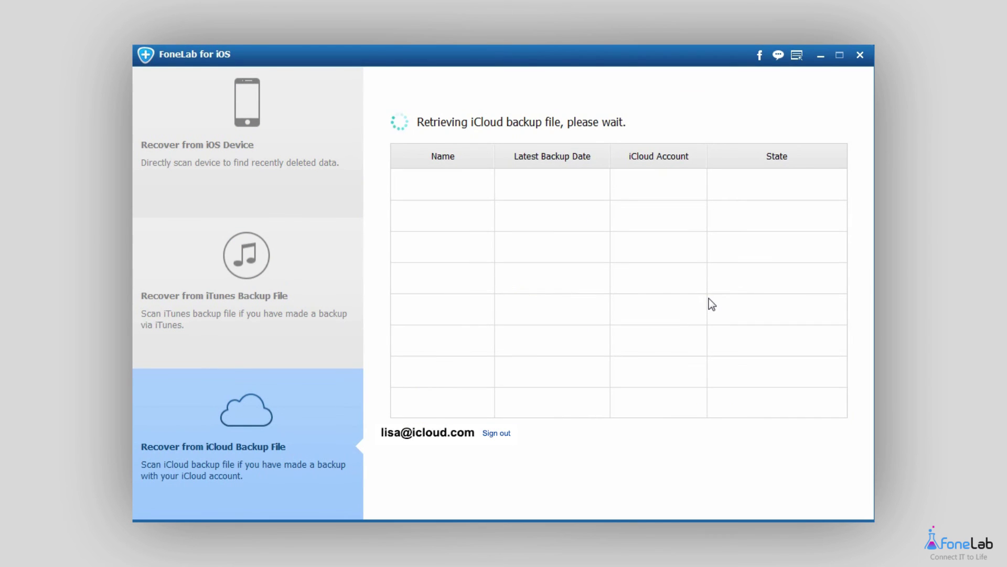